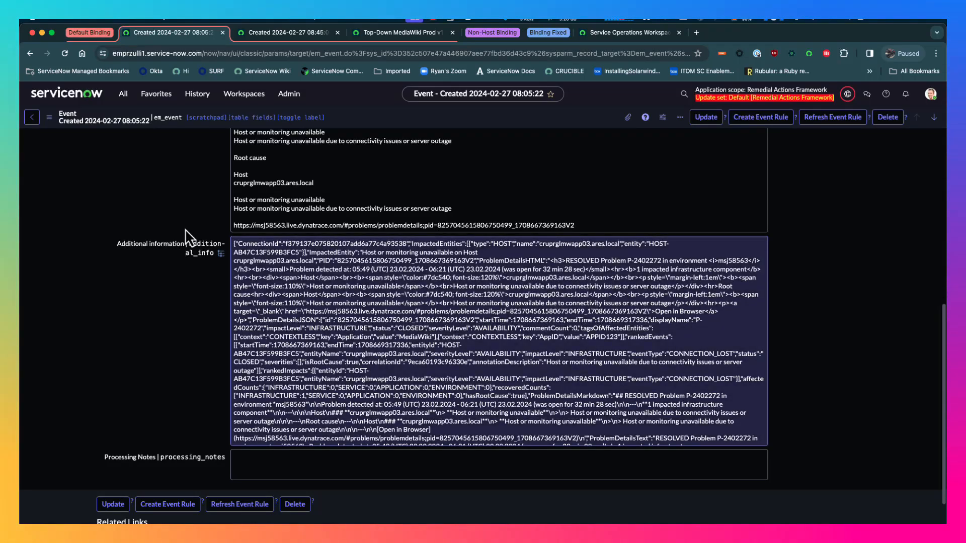
{"action": "left_click", "coordinate": [258, 32]}
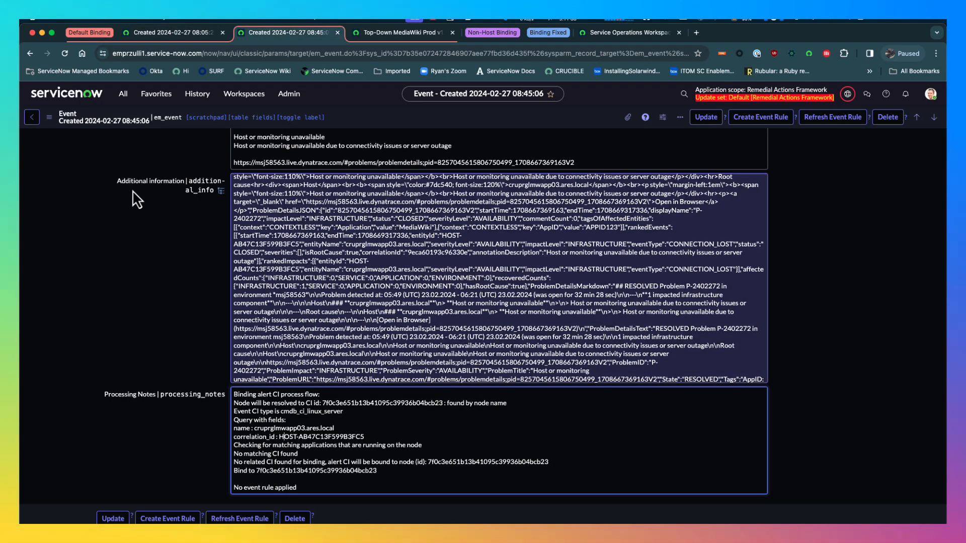
{"action": "scroll", "coordinate": [144, 199], "scroll_direction": "up", "scroll_amount": 10}
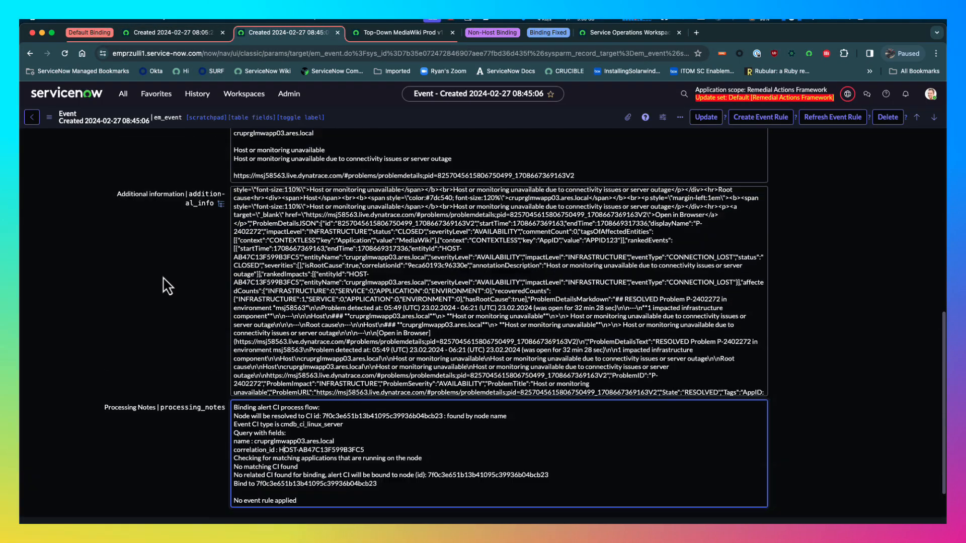
{"action": "left_click_drag", "start_coordinate": [289, 161], "coordinate": [278, 161]}
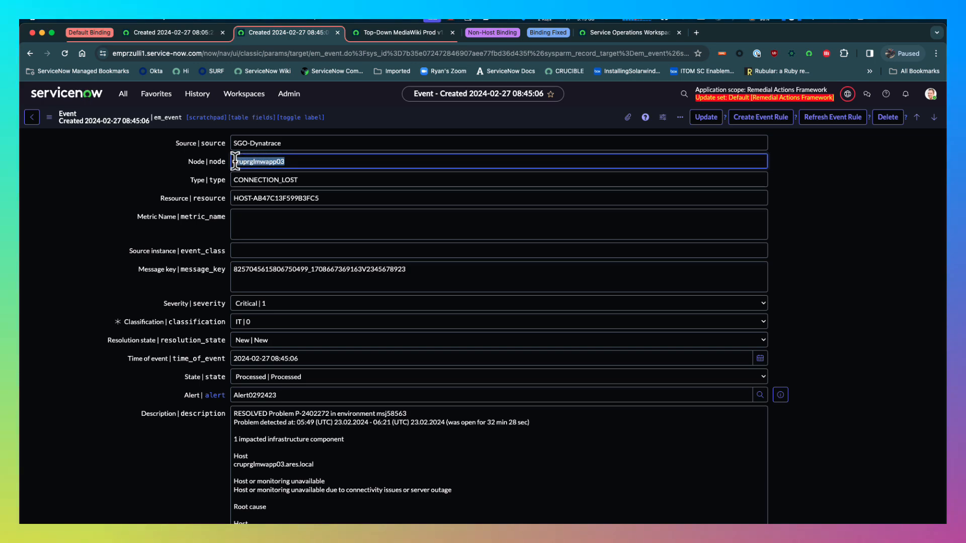
{"action": "scroll", "coordinate": [207, 179], "scroll_direction": "down", "scroll_amount": 10}
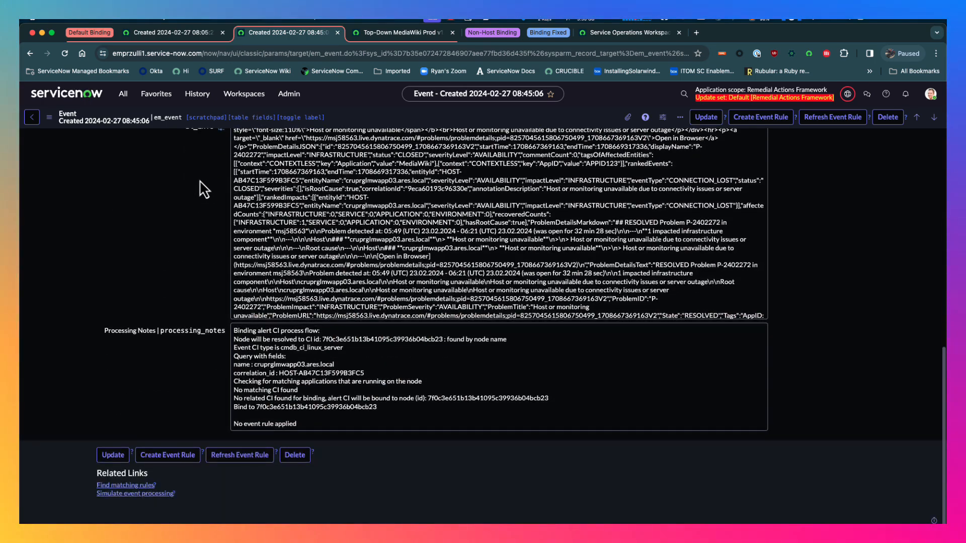
{"action": "left_click_drag", "start_coordinate": [301, 424], "coordinate": [237, 329]}
{"action": "left_click", "coordinate": [237, 331]}
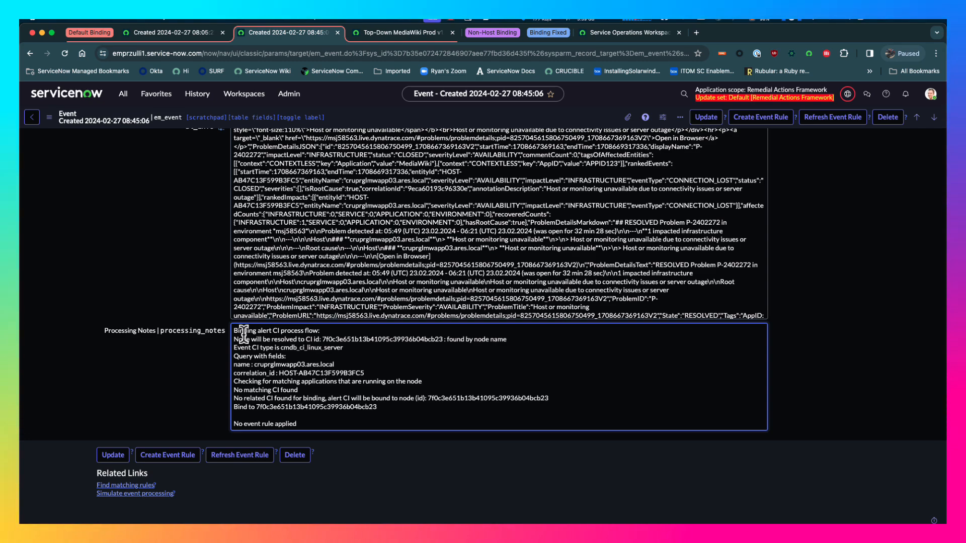
{"action": "scroll", "coordinate": [244, 333], "scroll_direction": "up", "scroll_amount": 3}
{"action": "scroll", "coordinate": [243, 333], "scroll_direction": "up", "scroll_amount": 3}
{"action": "scroll", "coordinate": [205, 287], "scroll_direction": "down", "scroll_amount": 1}
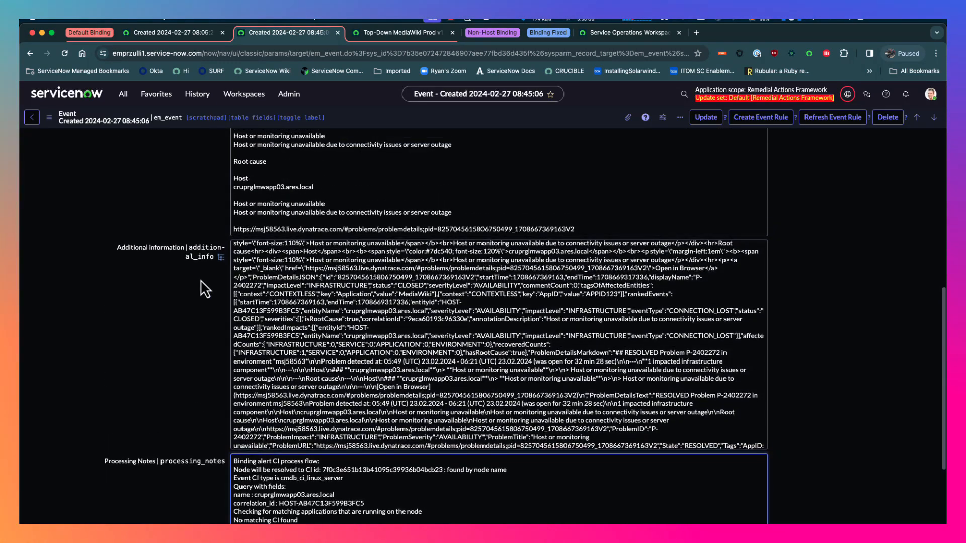
Step: Examine the Tags, correlation_id and name entries in the formatted view of the event's Additional information, and close that view
{"action": "left_click", "coordinate": [222, 257]}
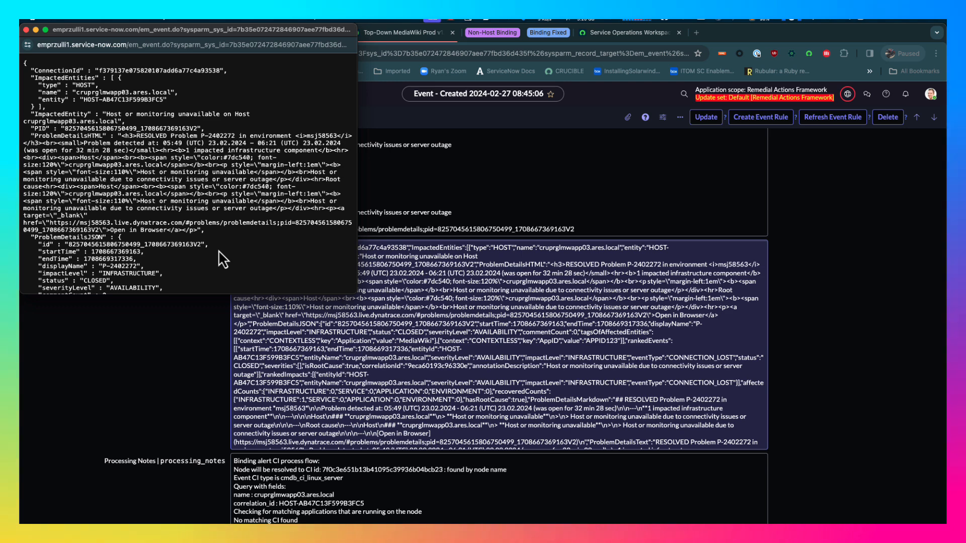
{"action": "scroll", "coordinate": [225, 219], "scroll_direction": "down", "scroll_amount": 1}
{"action": "scroll", "coordinate": [225, 218], "scroll_direction": "down", "scroll_amount": 15}
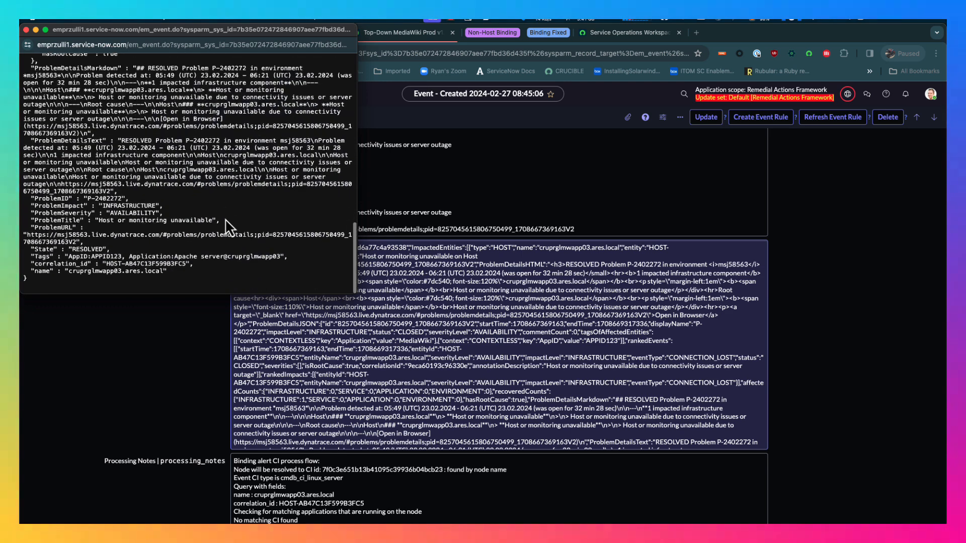
{"action": "left_click_drag", "start_coordinate": [31, 263], "coordinate": [200, 265]}
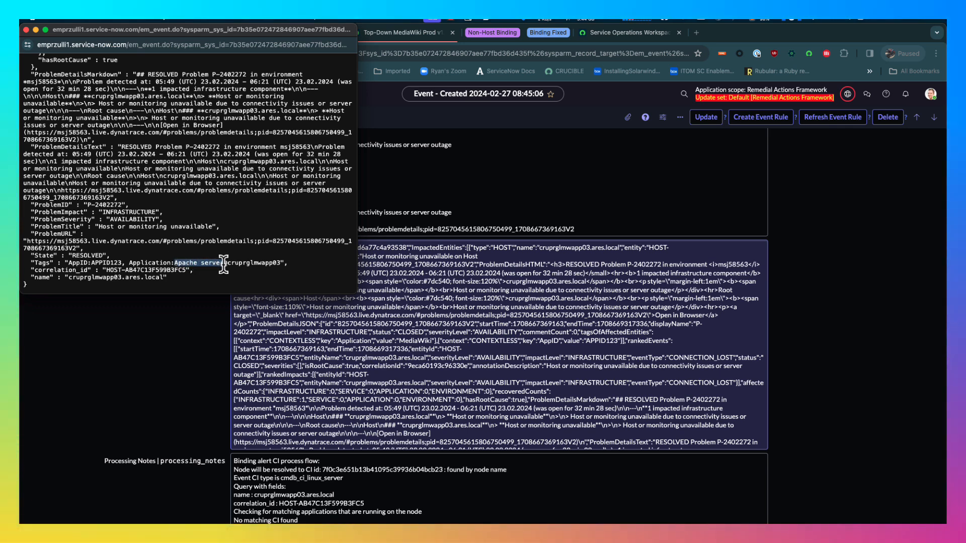
{"action": "left_click", "coordinate": [287, 282]}
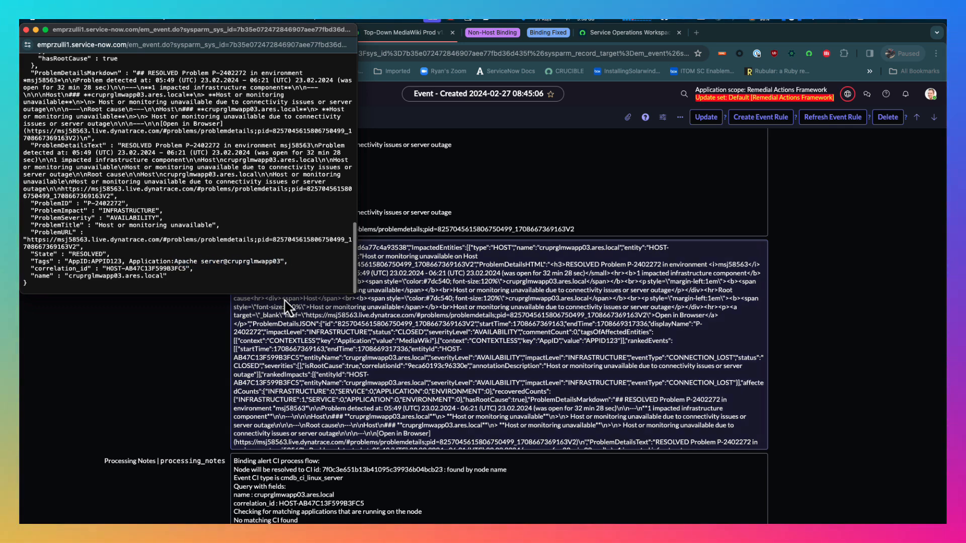
{"action": "left_click", "coordinate": [26, 30]}
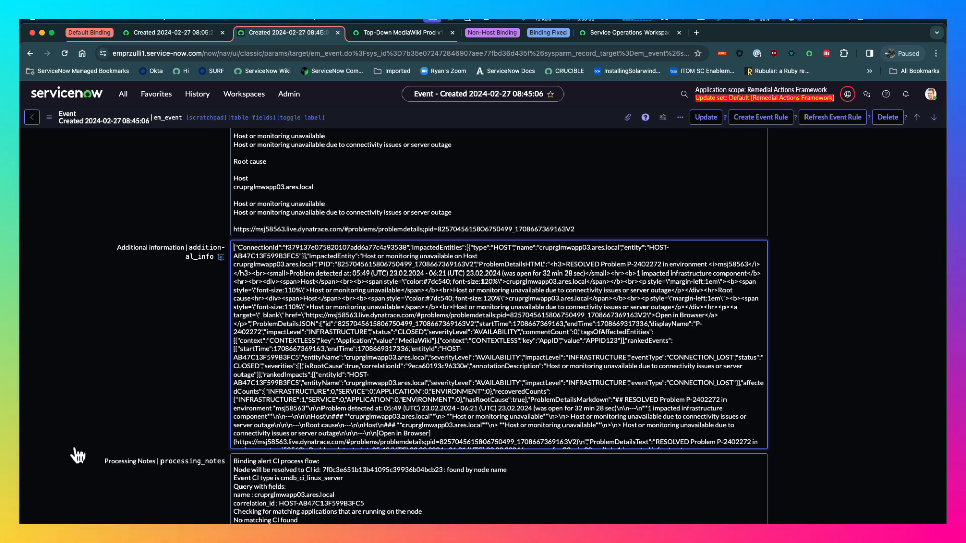
Step: View the Top-Down MediaWiki Prod v1.35 service map, and switch from the Default Binding pages to the Non-Host Binding pages
{"action": "left_click", "coordinate": [376, 33]}
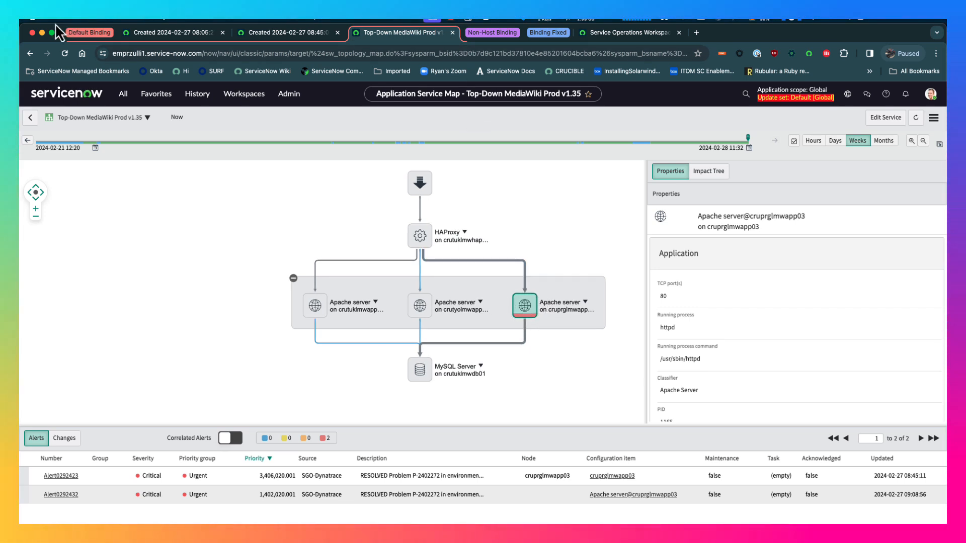
{"action": "left_click", "coordinate": [80, 33]}
{"action": "left_click", "coordinate": [134, 34]}
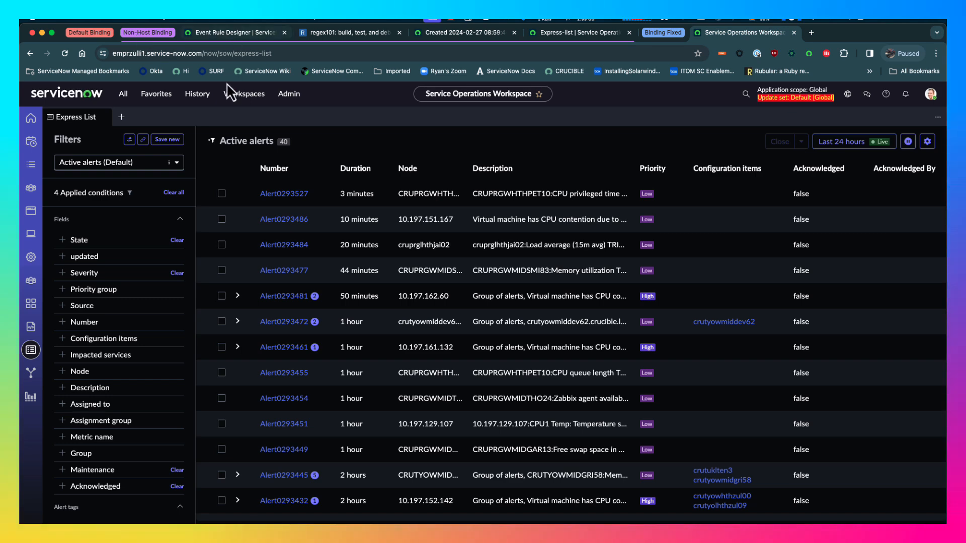
Step: Review the Tags regex in the RZ - Dynatrace Bind to Application event rule without changing it, and compare it with its regex101 test
{"action": "left_click", "coordinate": [236, 33]}
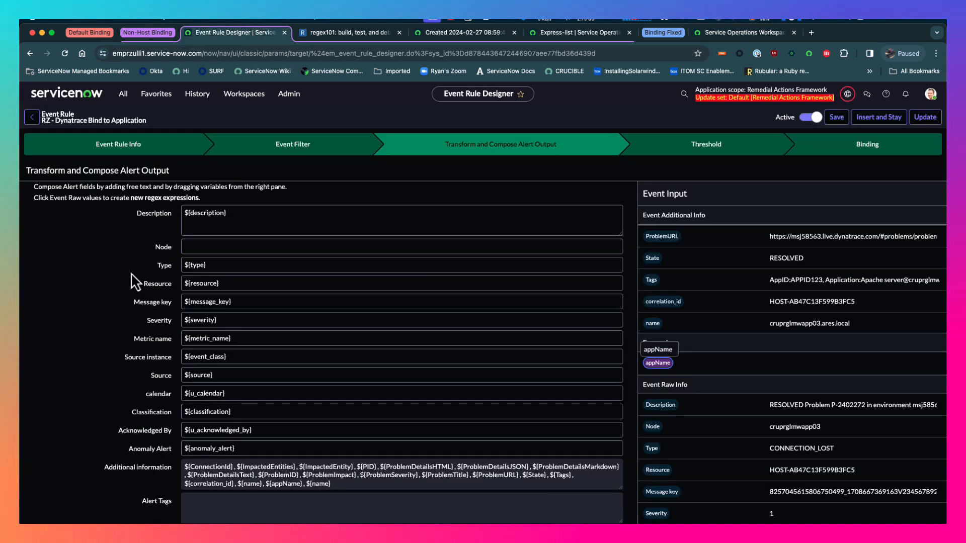
{"action": "scroll", "coordinate": [132, 294], "scroll_direction": "down", "scroll_amount": 2}
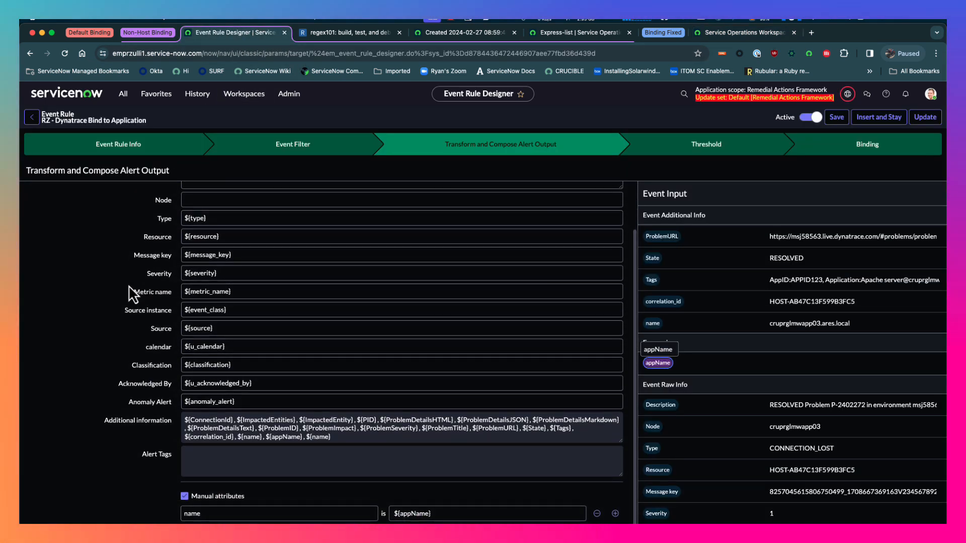
{"action": "scroll", "coordinate": [132, 294], "scroll_direction": "up", "scroll_amount": 2}
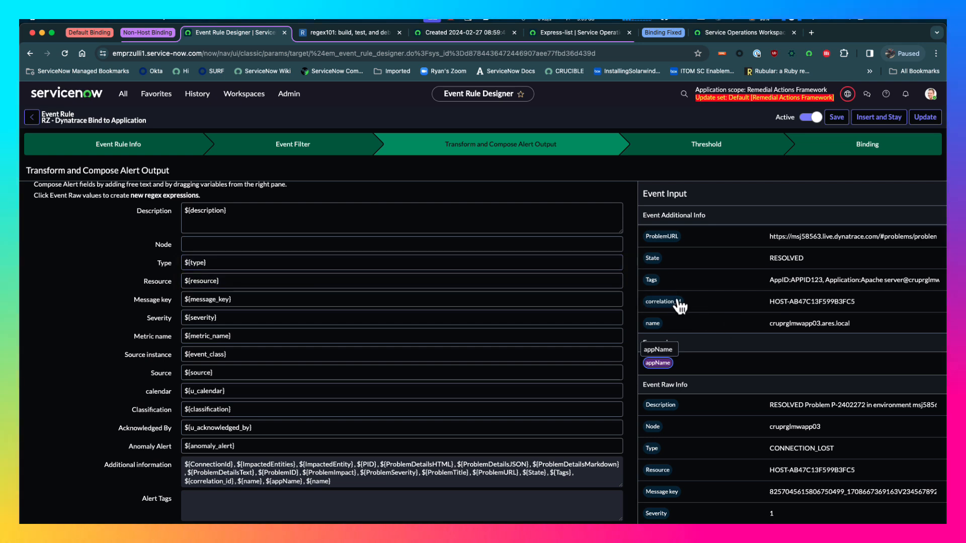
{"action": "left_click", "coordinate": [652, 281]}
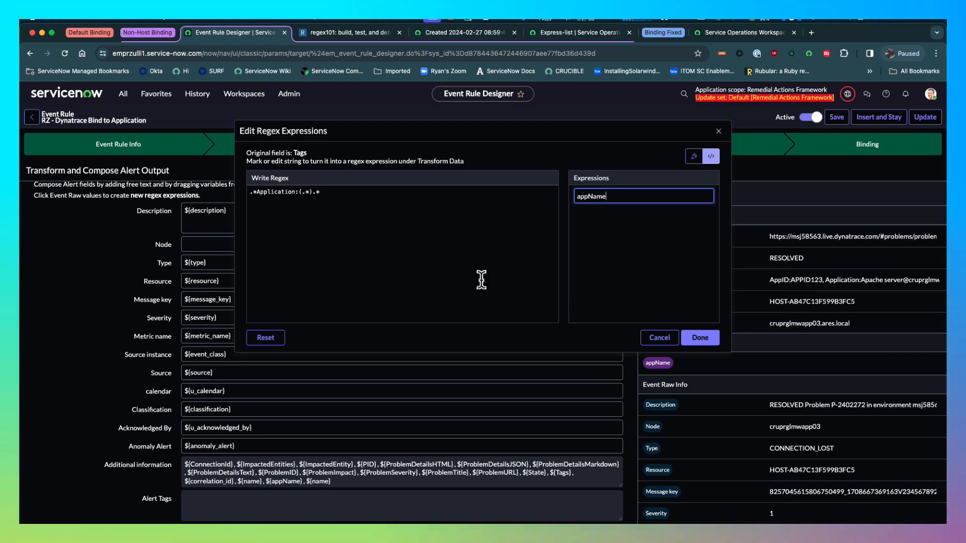
{"action": "left_click", "coordinate": [667, 340]}
{"action": "left_click", "coordinate": [323, 34]}
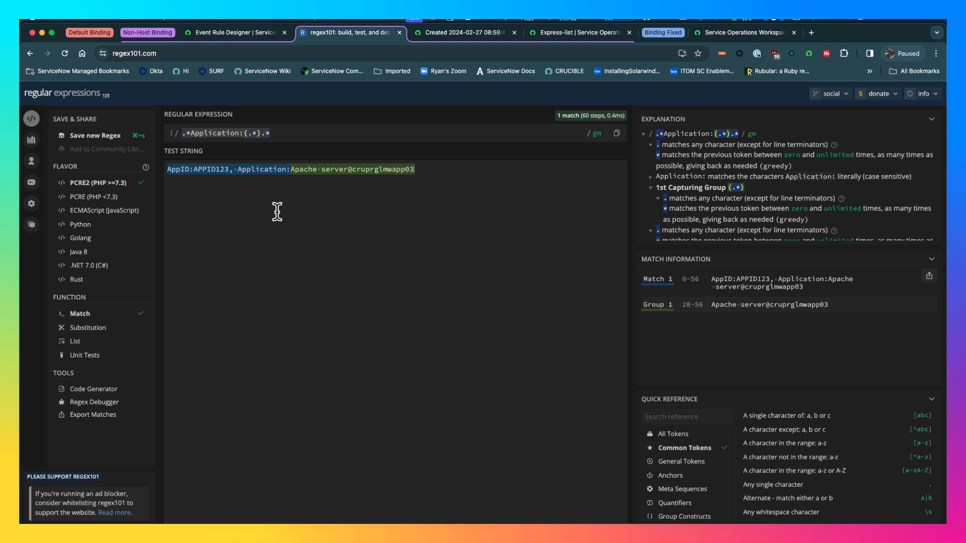
Step: Return to the event rule and inspect the appName expression and the manual attribute that maps name to ${appName}
{"action": "left_click", "coordinate": [237, 32]}
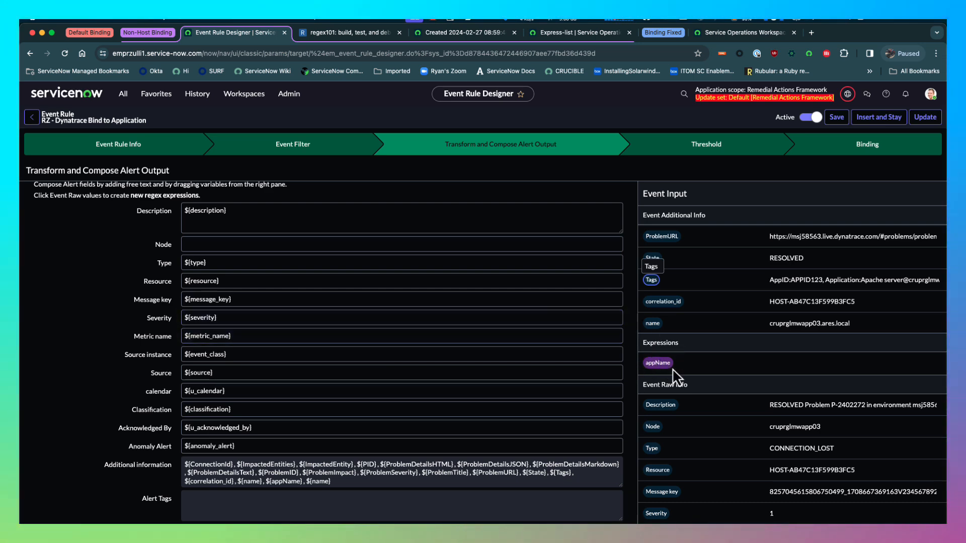
{"action": "left_click_drag", "start_coordinate": [659, 363], "coordinate": [76, 383]}
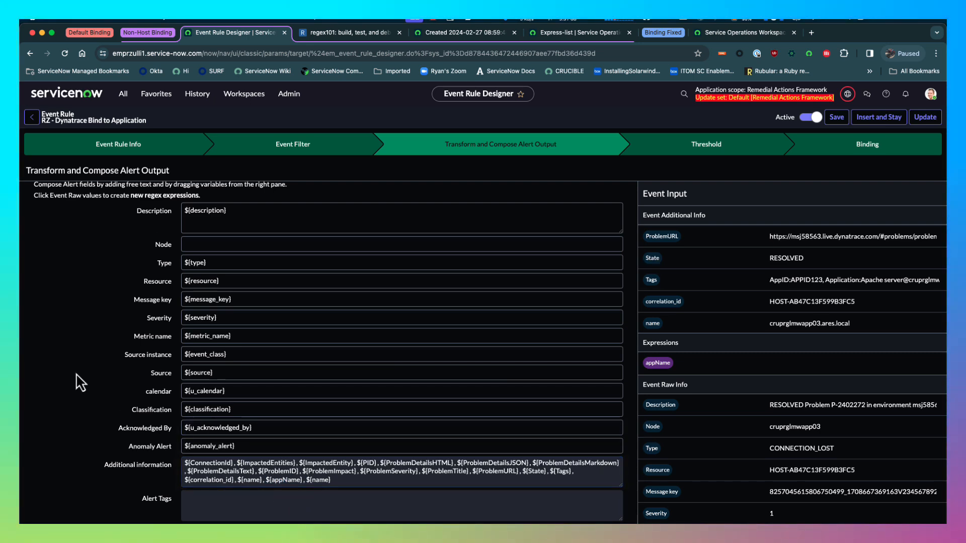
{"action": "scroll", "coordinate": [76, 384], "scroll_direction": "down", "scroll_amount": 2}
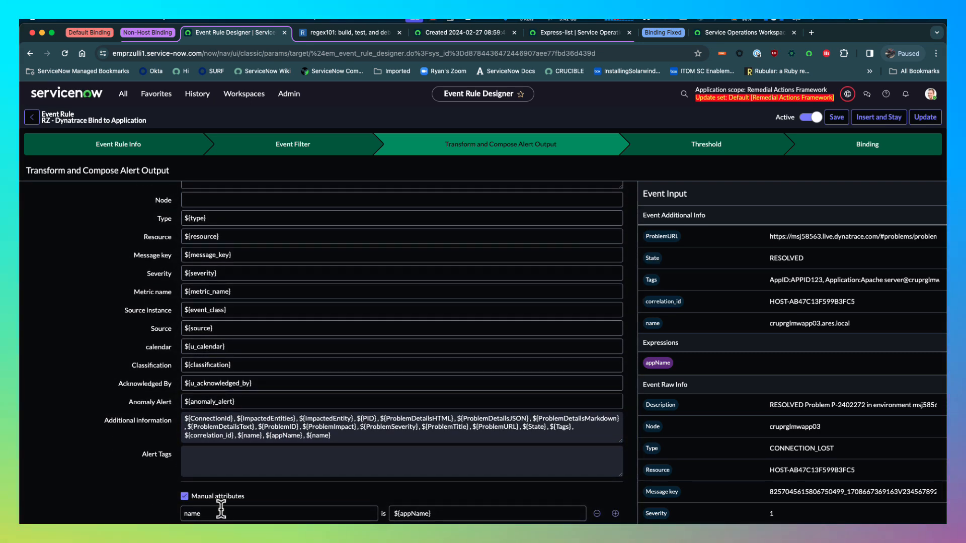
{"action": "left_click", "coordinate": [413, 513]}
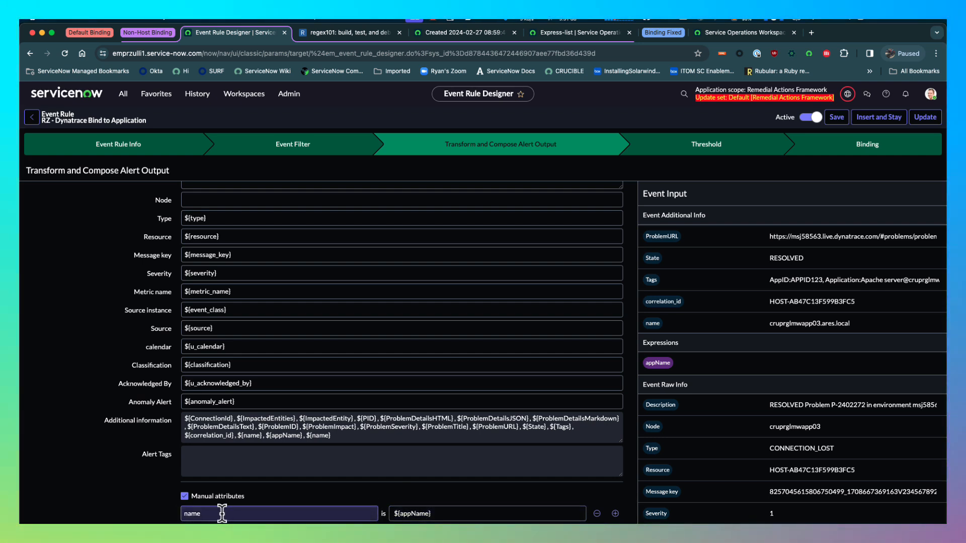
{"action": "left_click_drag", "start_coordinate": [222, 513], "coordinate": [180, 516]}
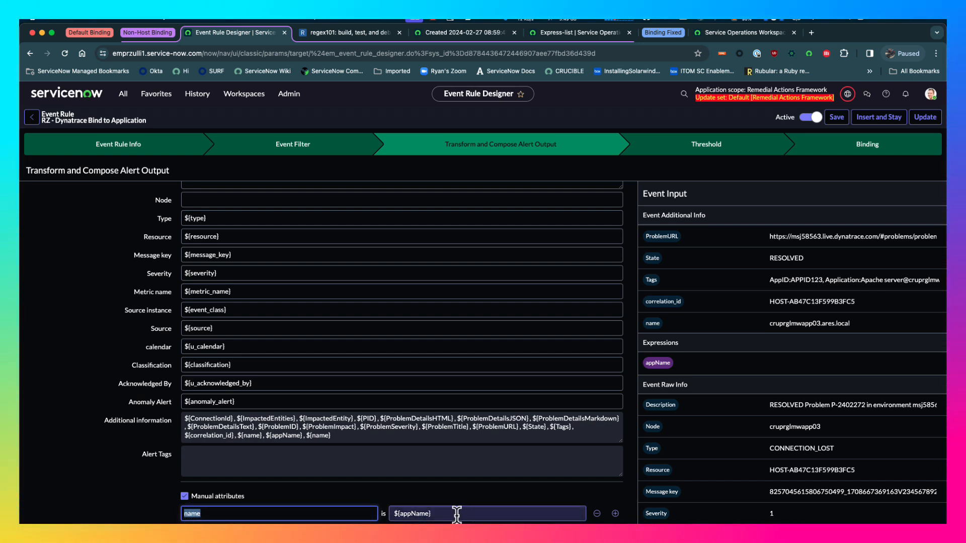
{"action": "left_click_drag", "start_coordinate": [453, 514], "coordinate": [421, 513]}
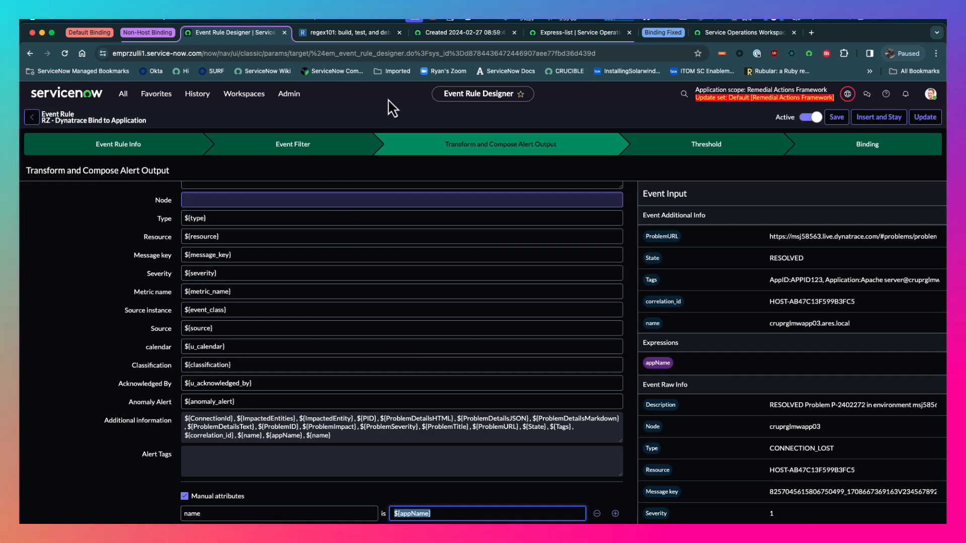
{"action": "left_click", "coordinate": [451, 33]}
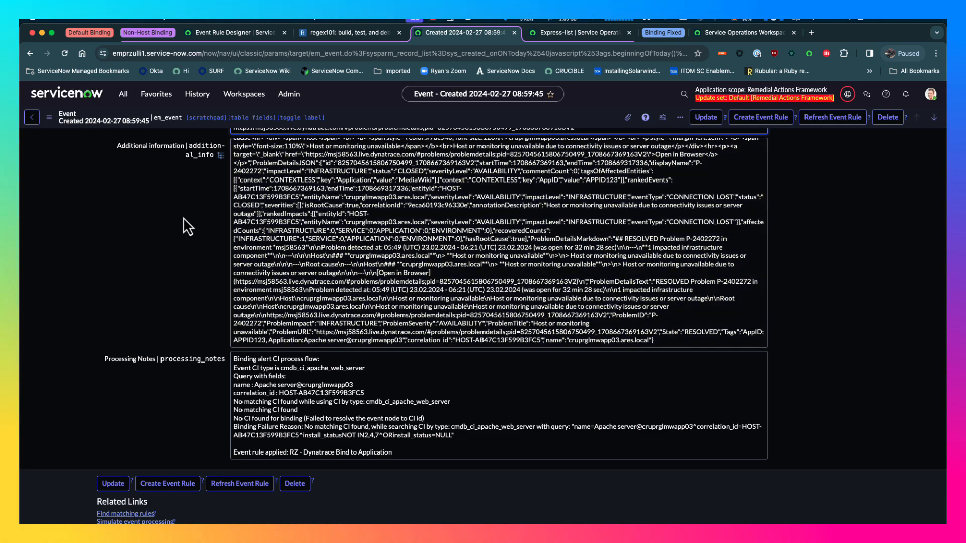
{"action": "scroll", "coordinate": [207, 222], "scroll_direction": "down", "scroll_amount": 15}
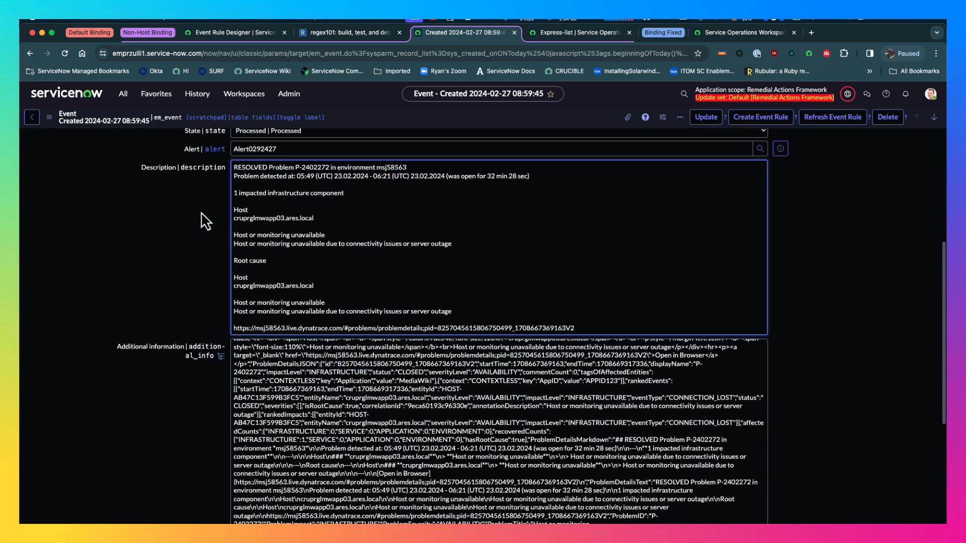
{"action": "left_click", "coordinate": [298, 339]}
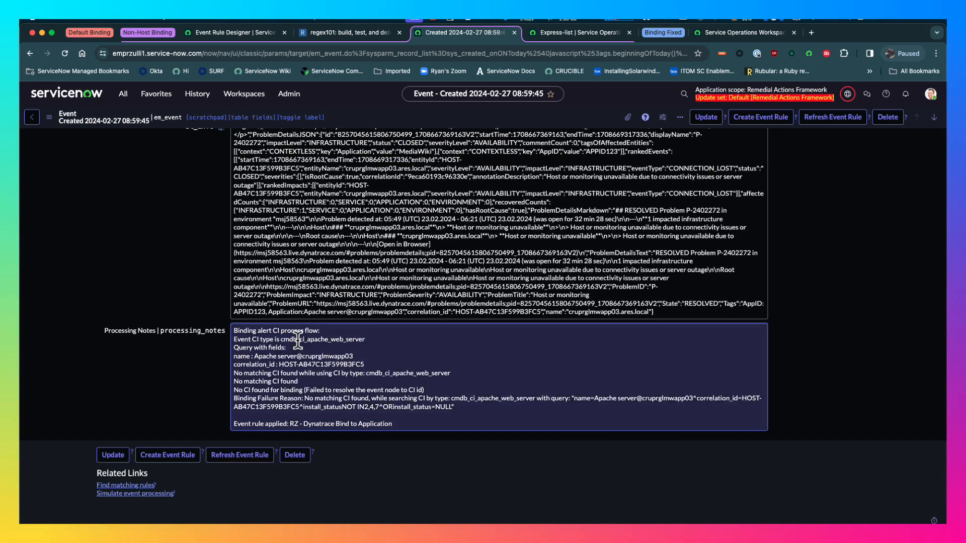
{"action": "left_click_drag", "start_coordinate": [364, 340], "coordinate": [328, 340]}
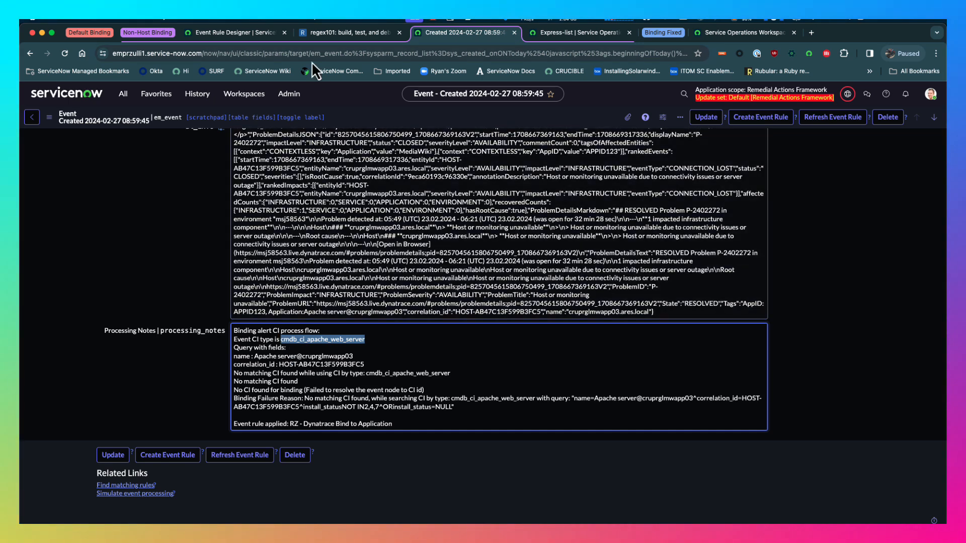
Step: Review the event rule's Binding settings, including the default binding override, binding type and CI type
{"action": "left_click", "coordinate": [243, 33]}
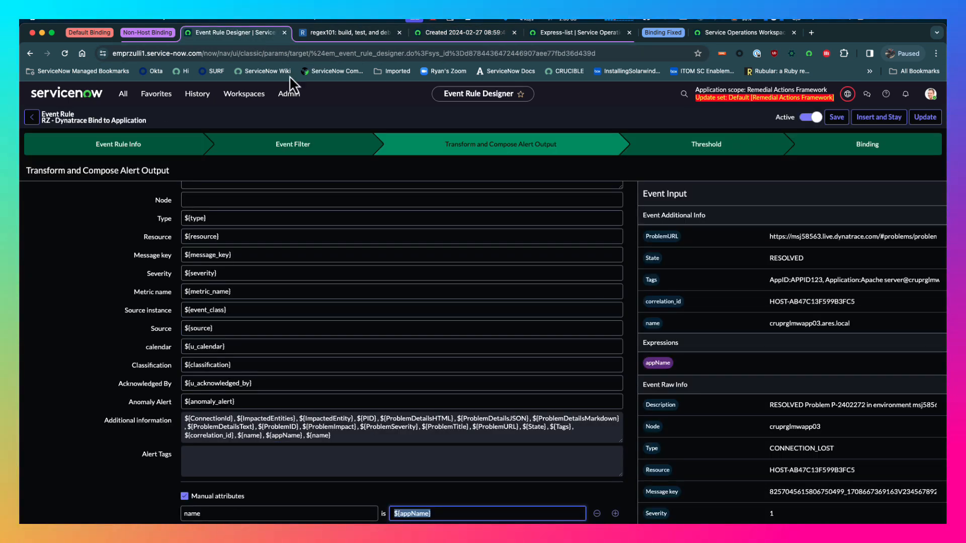
{"action": "left_click", "coordinate": [857, 151]}
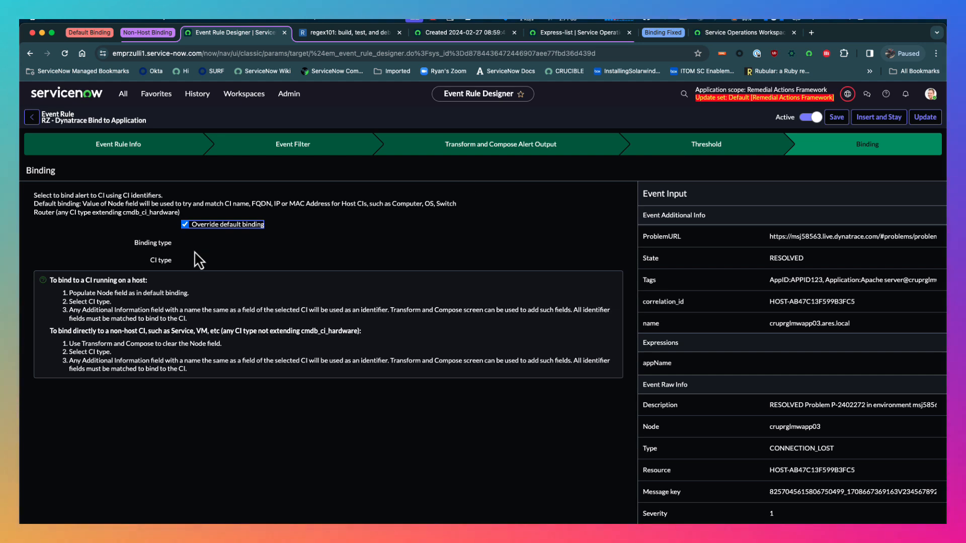
{"action": "left_click", "coordinate": [194, 224]}
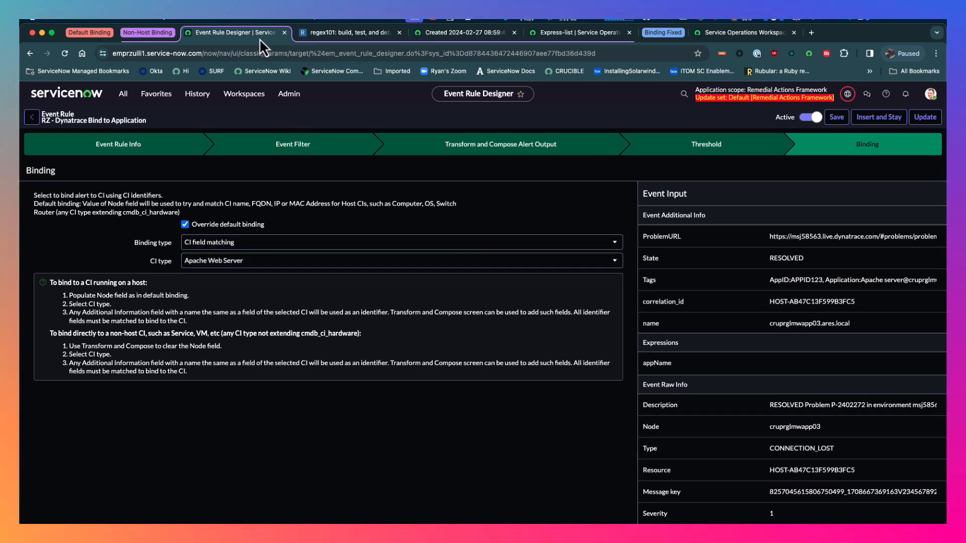
Step: Go back to the 08:59:45 event and examine the CI type, query fields and binding failure reason in its Processing Notes
{"action": "left_click", "coordinate": [436, 33]}
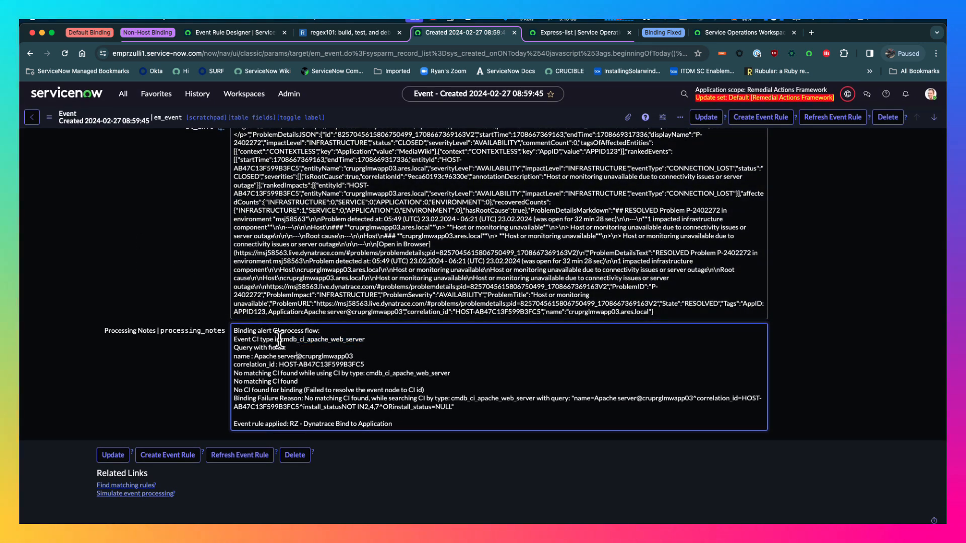
{"action": "left_click_drag", "start_coordinate": [362, 339], "coordinate": [362, 346]}
{"action": "left_click", "coordinate": [364, 343]}
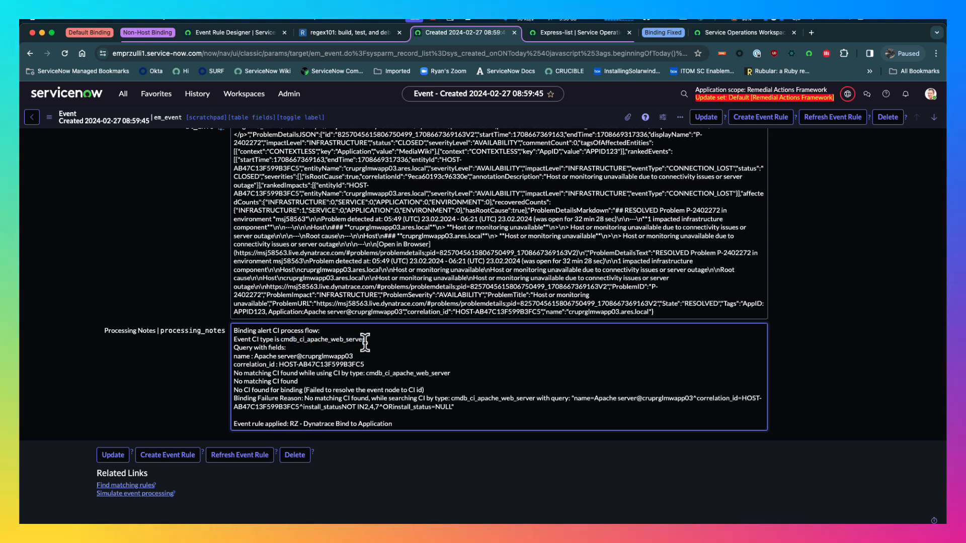
{"action": "scroll", "coordinate": [361, 345], "scroll_direction": "up", "scroll_amount": 1}
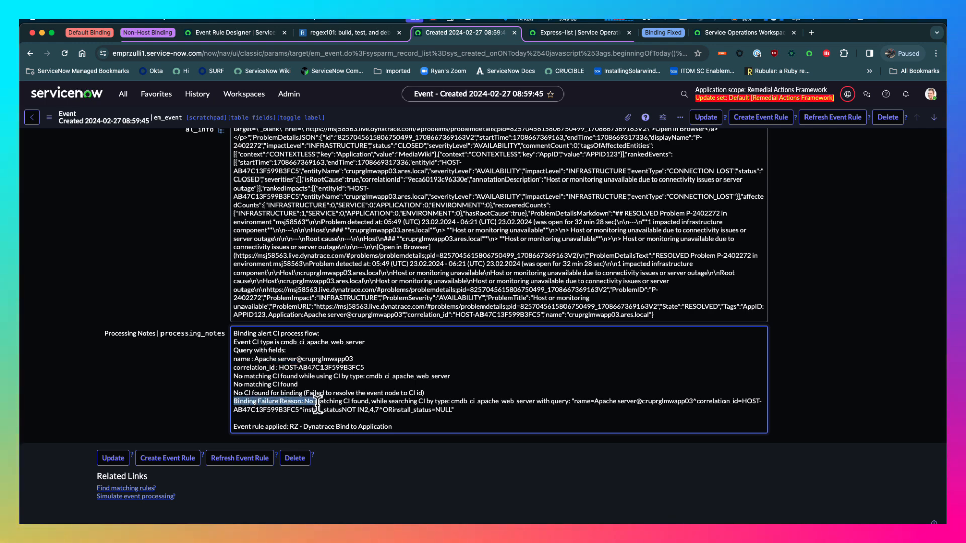
{"action": "left_click_drag", "start_coordinate": [345, 403], "coordinate": [349, 403]}
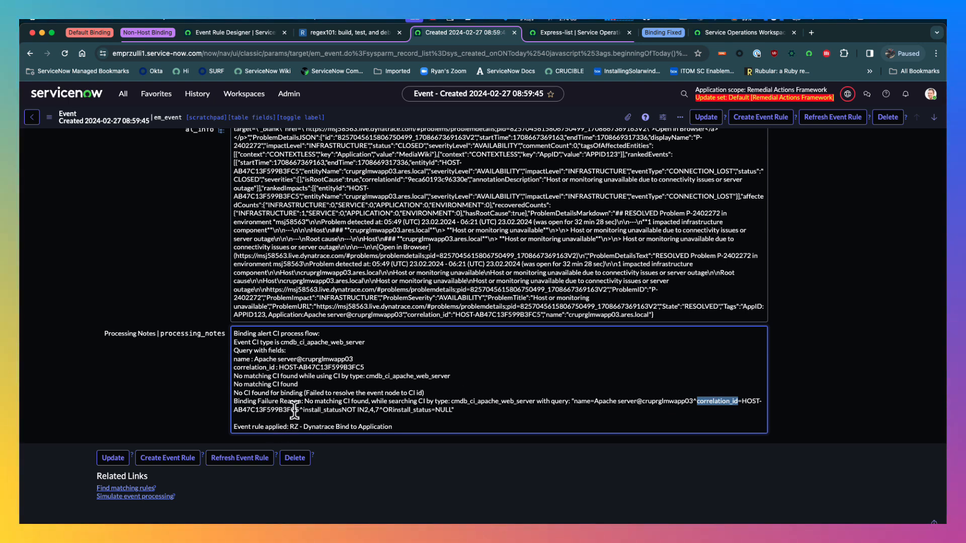
Step: Examine the correlation_id value in the event's binding failure query and review the configuration items of the Dynatrace alerts in the Express List
{"action": "left_click_drag", "start_coordinate": [295, 410], "coordinate": [250, 410]}
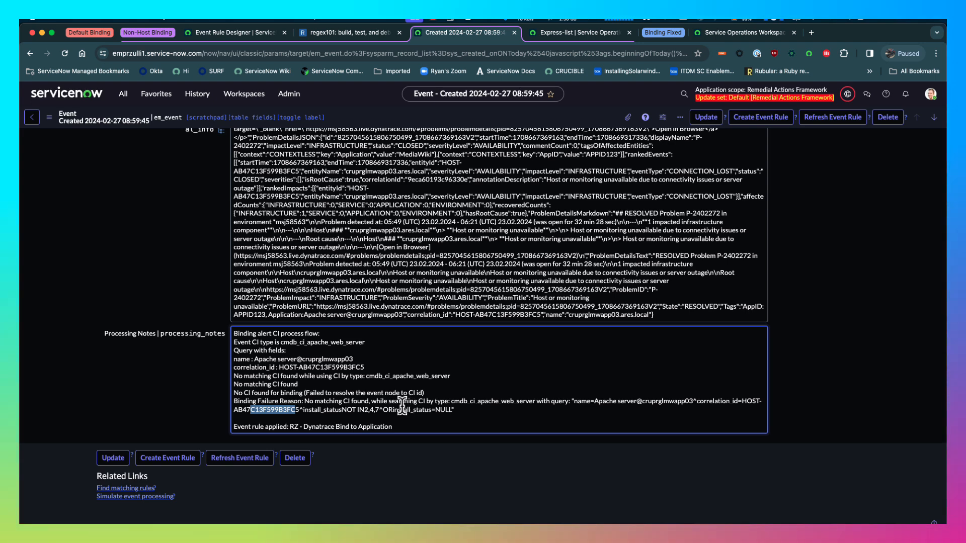
{"action": "left_click", "coordinate": [375, 417]}
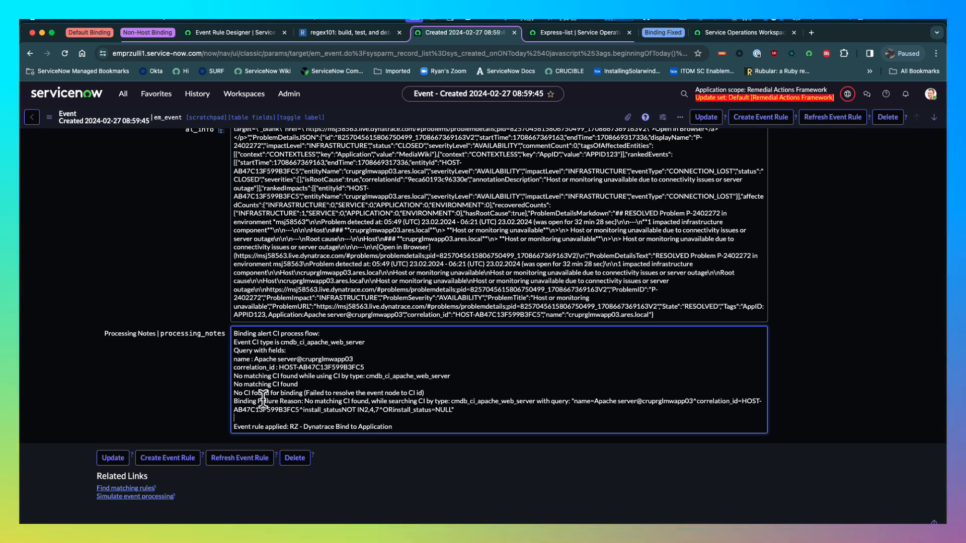
{"action": "left_click", "coordinate": [558, 34]}
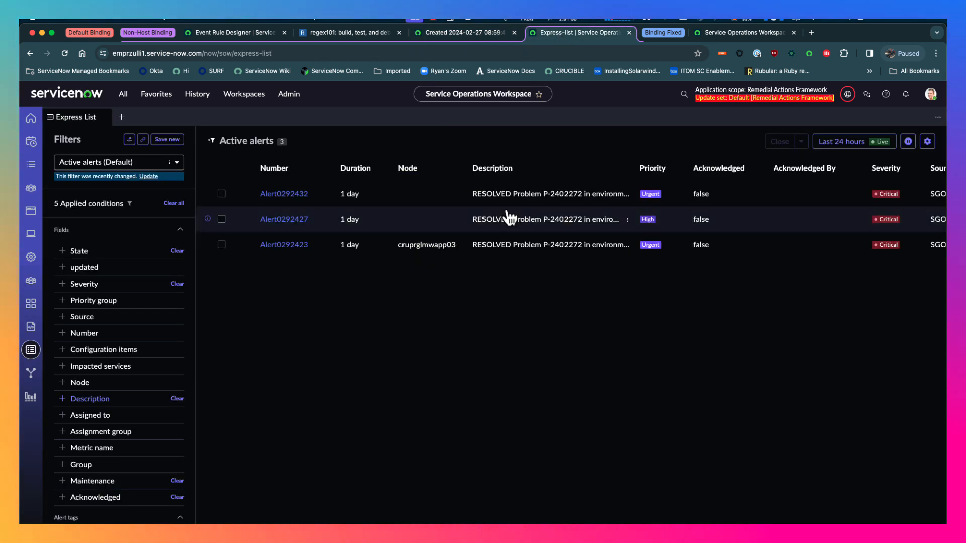
{"action": "scroll", "coordinate": [526, 212], "scroll_direction": "right", "scroll_amount": 10}
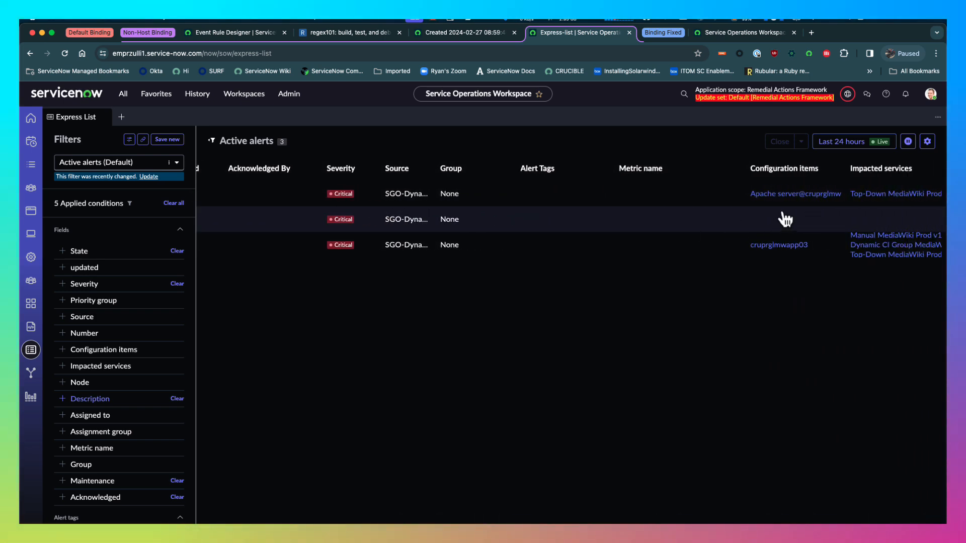
{"action": "scroll", "coordinate": [764, 227], "scroll_direction": "left", "scroll_amount": 10}
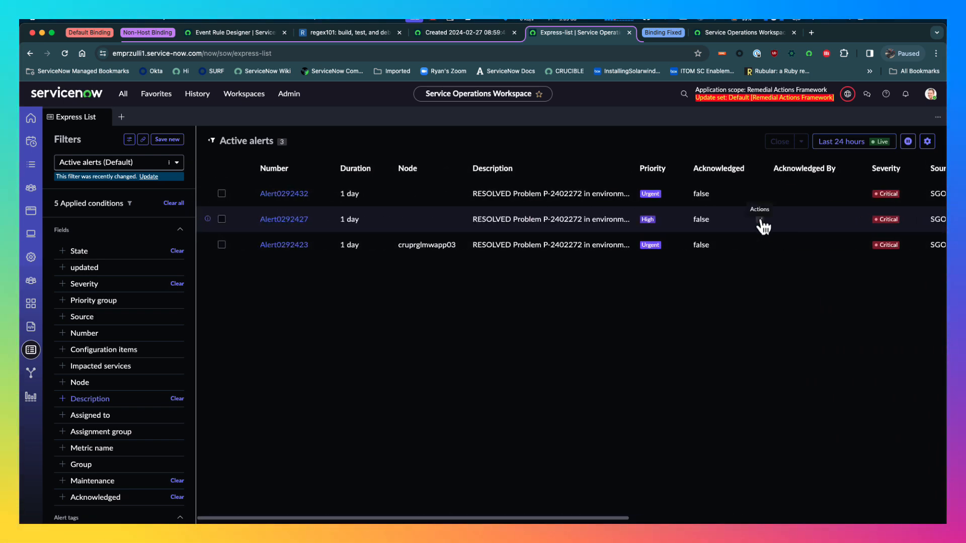
Step: Open the Binding Fixed version of the event rule and inspect its correlation_id manual attribute and the correlation_id entries under Additional information
{"action": "left_click", "coordinate": [158, 34]}
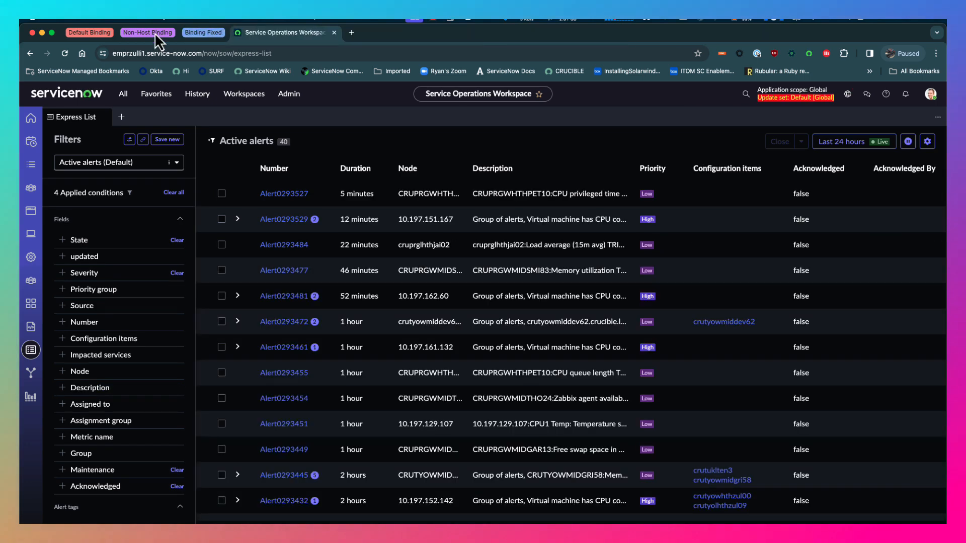
{"action": "left_click", "coordinate": [201, 32]}
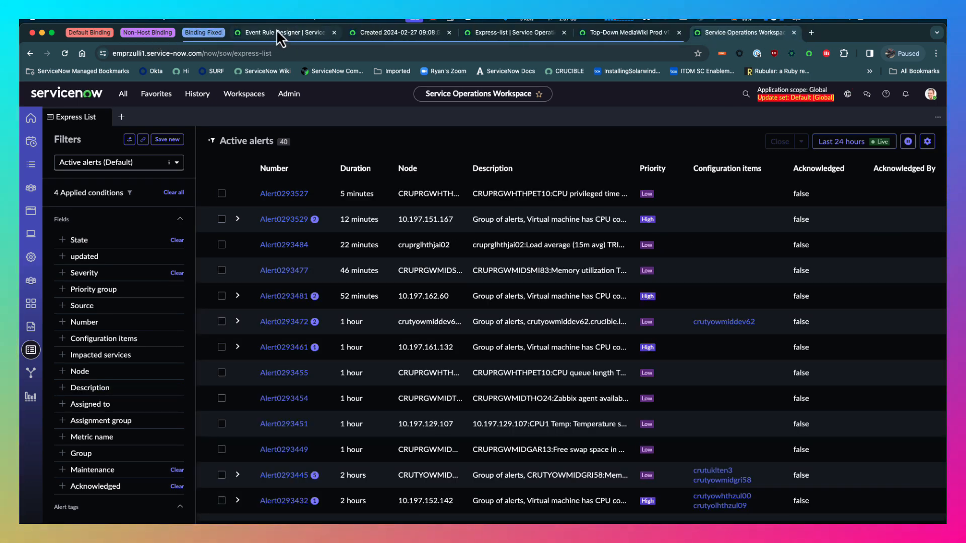
{"action": "left_click", "coordinate": [277, 33]}
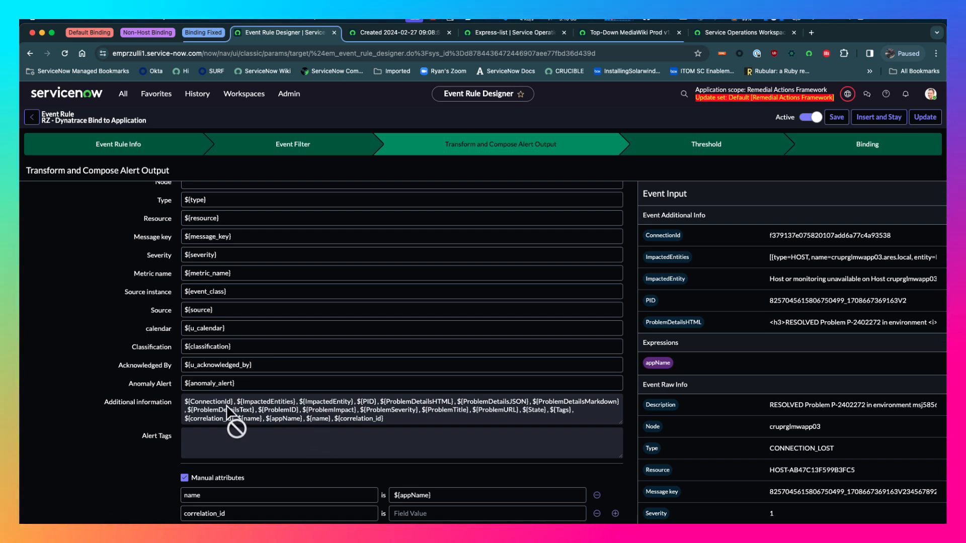
{"action": "left_click_drag", "start_coordinate": [235, 513], "coordinate": [214, 513]}
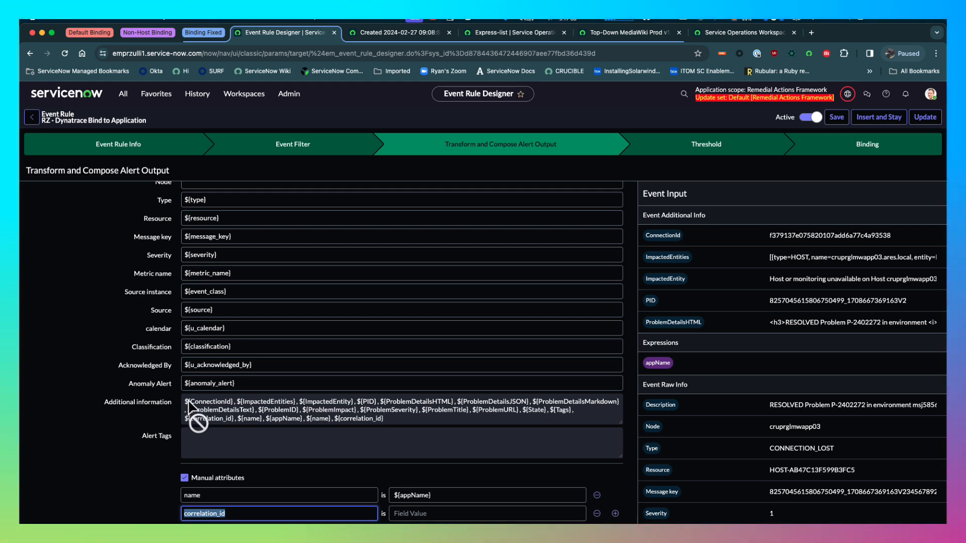
{"action": "left_click", "coordinate": [414, 513]}
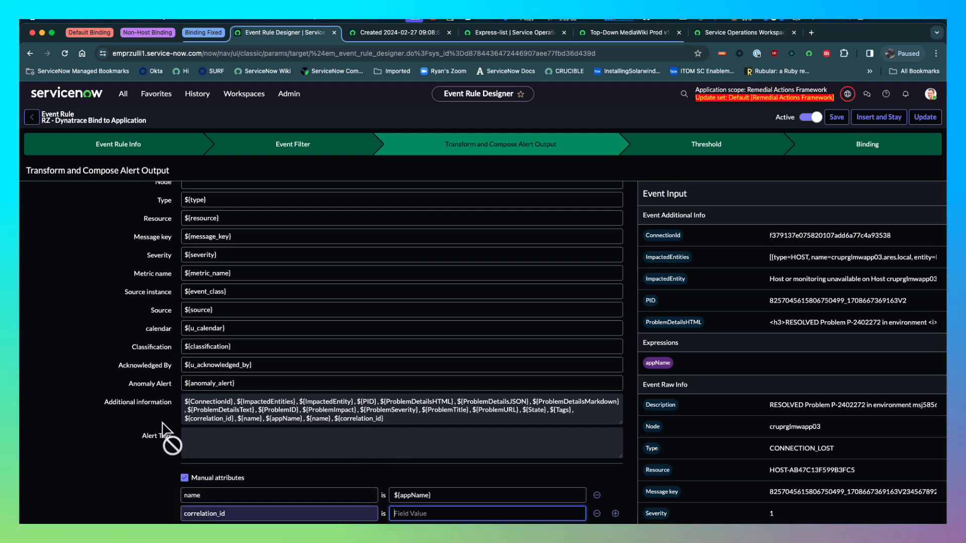
{"action": "left_click", "coordinate": [191, 408]}
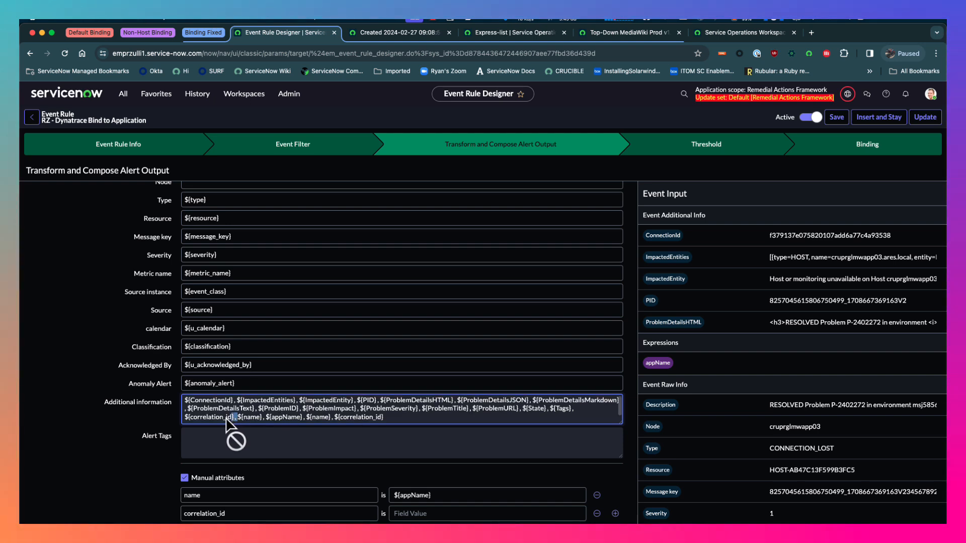
{"action": "left_click_drag", "start_coordinate": [237, 419], "coordinate": [190, 421]}
{"action": "left_click_drag", "start_coordinate": [335, 419], "coordinate": [378, 425]}
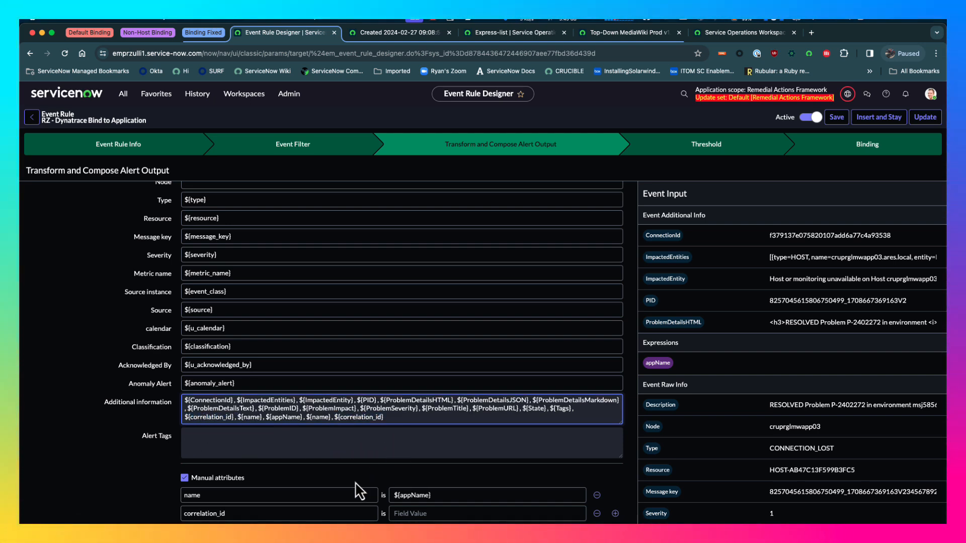
{"action": "left_click", "coordinate": [373, 33]}
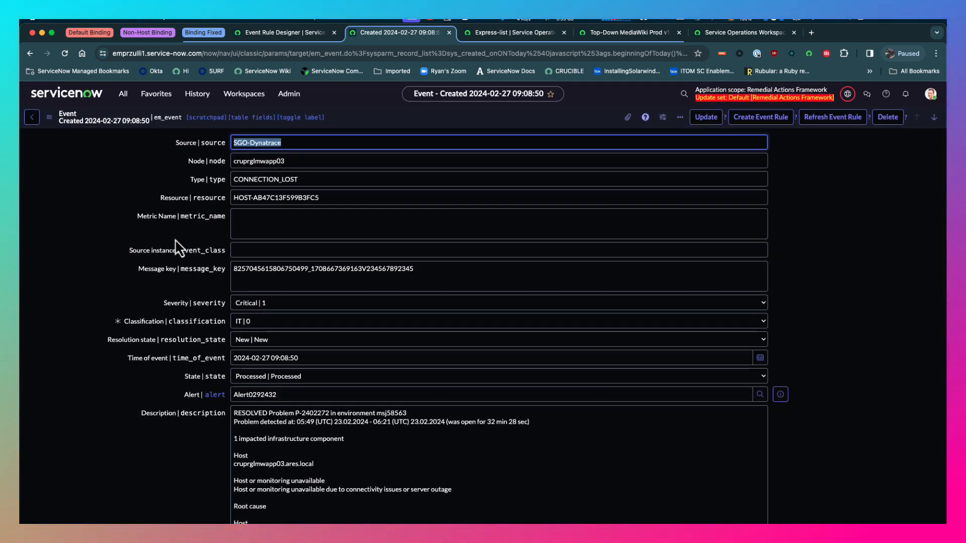
{"action": "scroll", "coordinate": [177, 248], "scroll_direction": "down", "scroll_amount": 10}
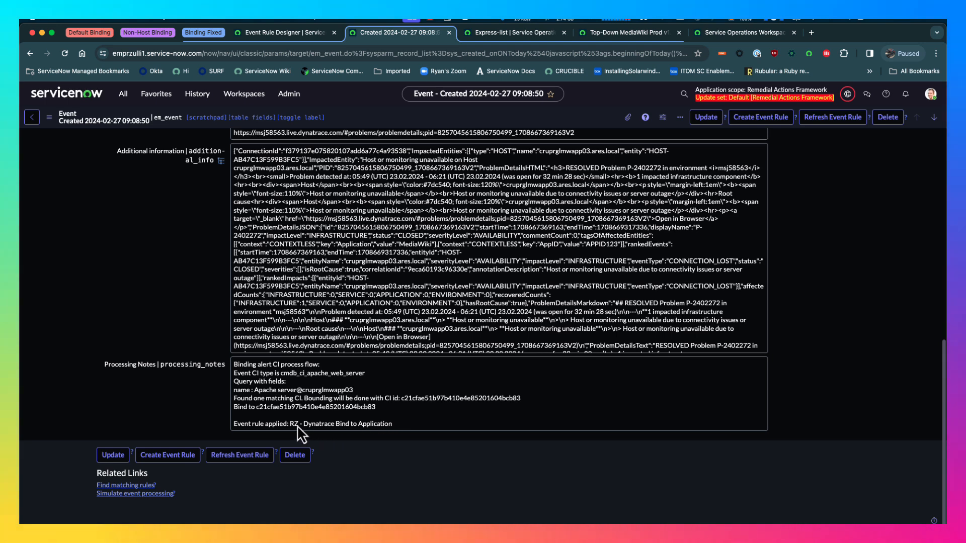
{"action": "left_click_drag", "start_coordinate": [294, 424], "coordinate": [392, 424]}
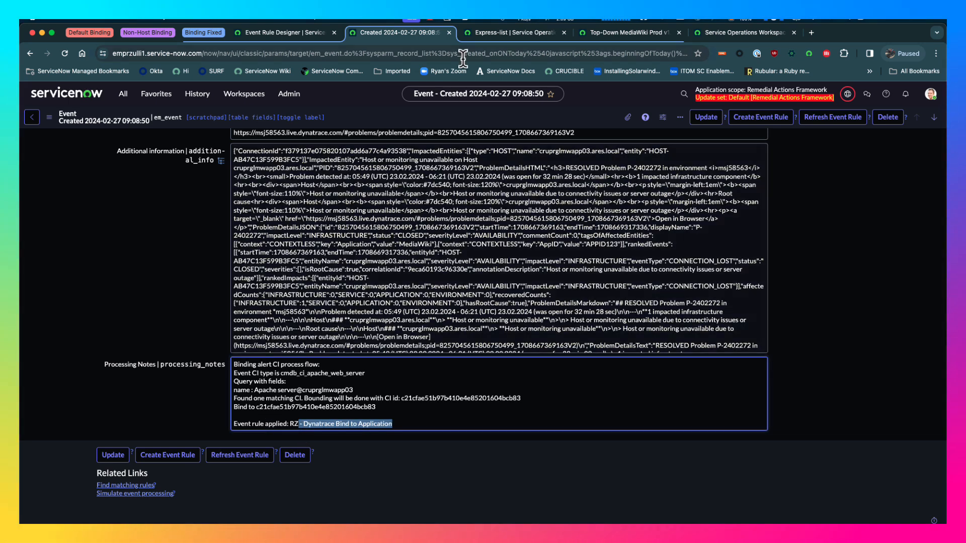
{"action": "left_click", "coordinate": [499, 33]}
{"action": "scroll", "coordinate": [453, 325], "scroll_direction": "right", "scroll_amount": 10}
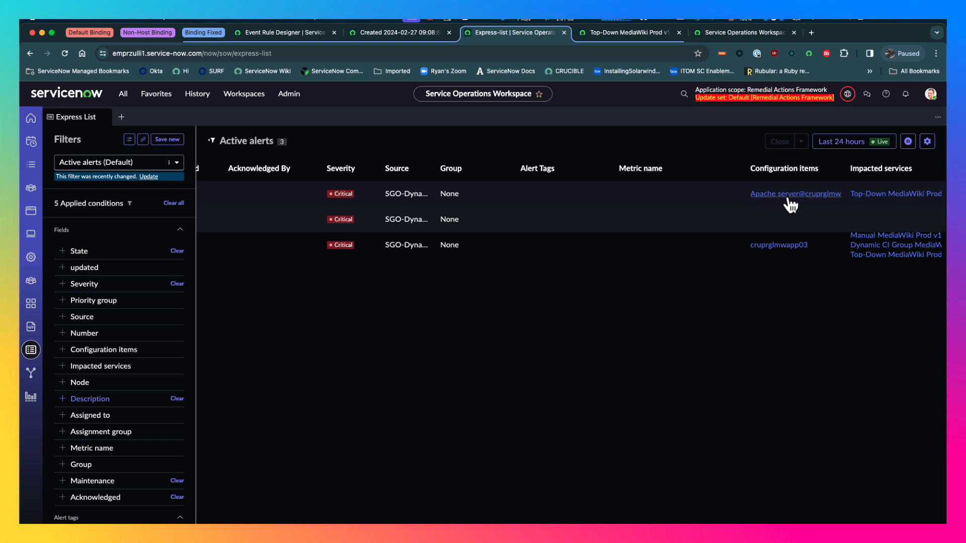
Step: Examine the configuration items of Alert0292423 and Alert0292432 on the Top-Down MediaWiki Prod v1.35 service map, and return to the unfiltered active alerts list
{"action": "left_click", "coordinate": [617, 34]}
{"action": "scroll", "coordinate": [262, 316], "scroll_direction": "down", "scroll_amount": 3}
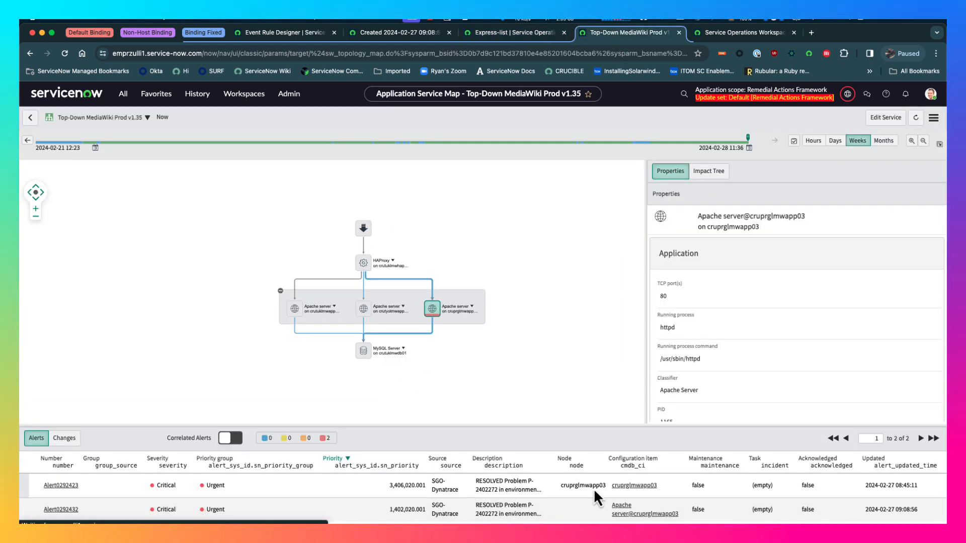
{"action": "left_click_drag", "start_coordinate": [659, 484], "coordinate": [599, 486]}
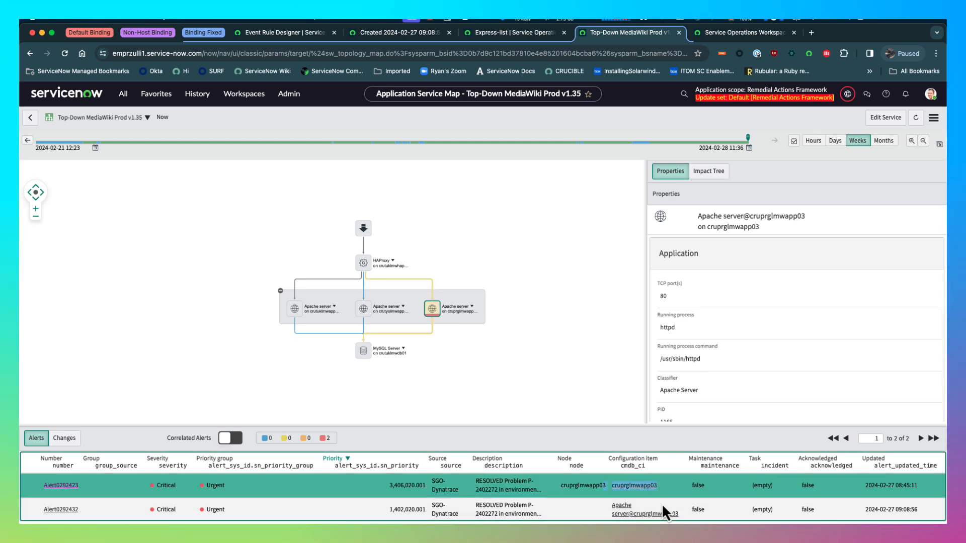
{"action": "left_click", "coordinate": [615, 509]}
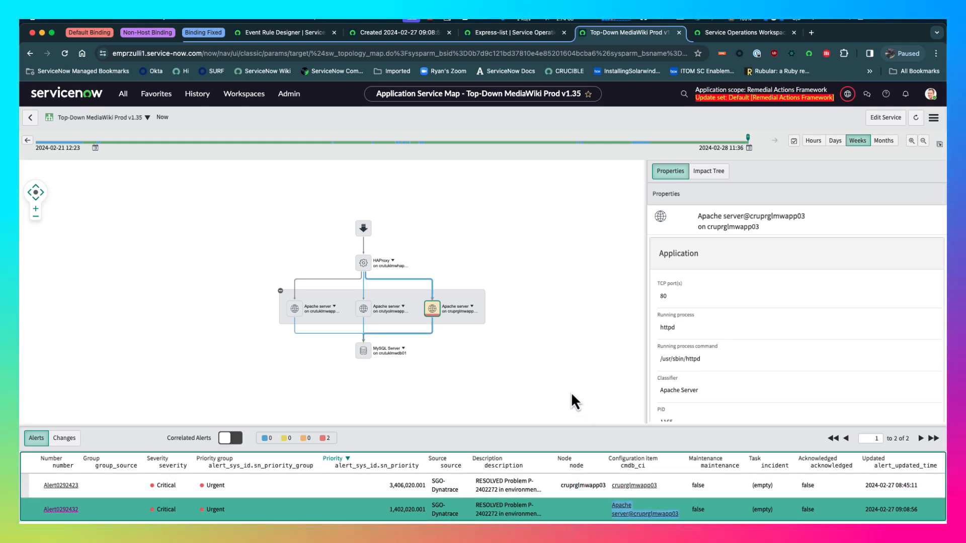
{"action": "left_click", "coordinate": [732, 33]}
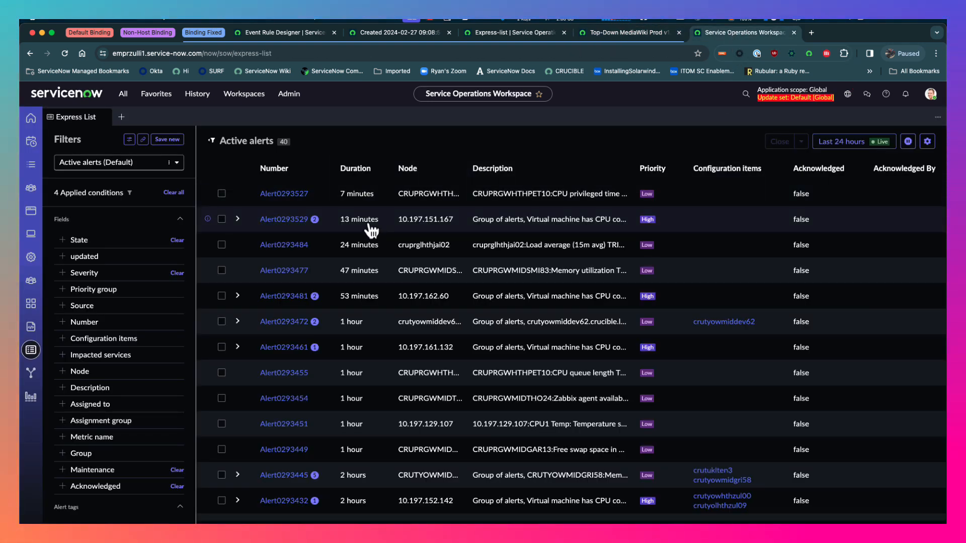